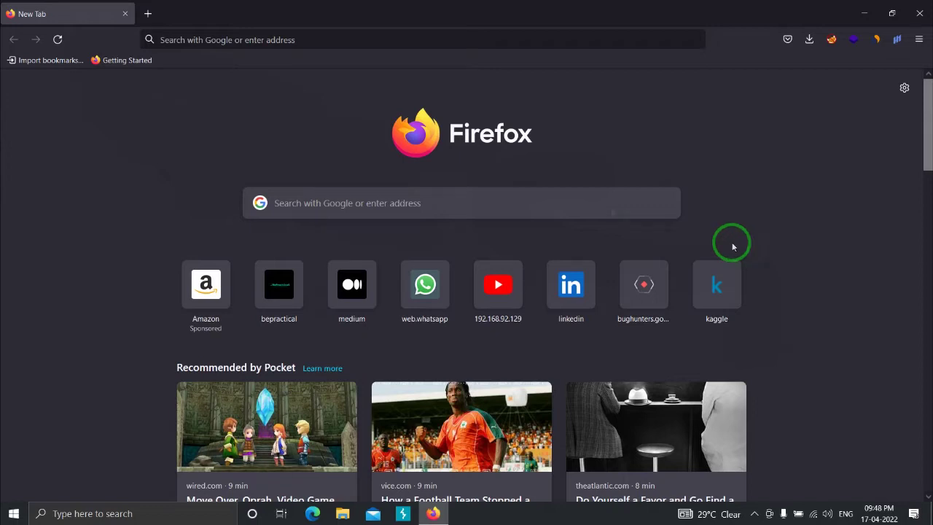
Open the test site testphp.vulnweb.com.
left_click(394, 41)
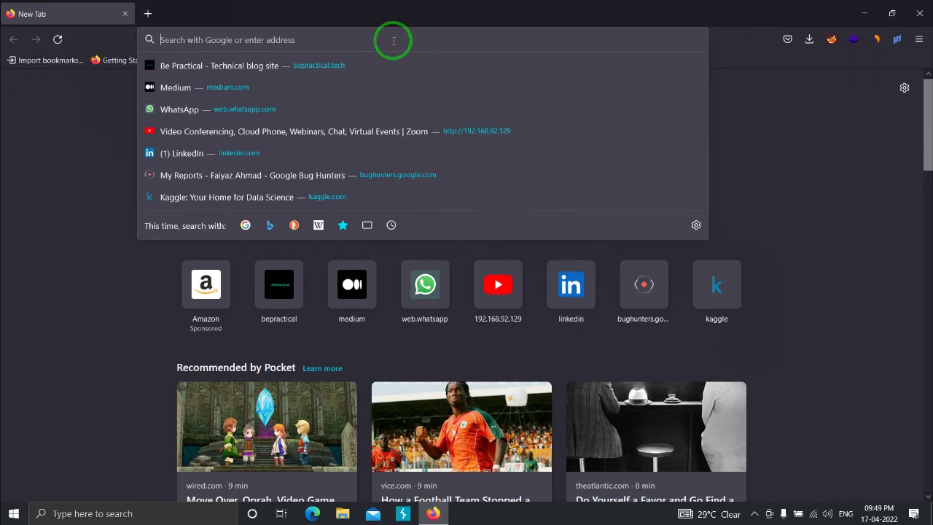
type("testphp.vulnweb.com")
key("Return")
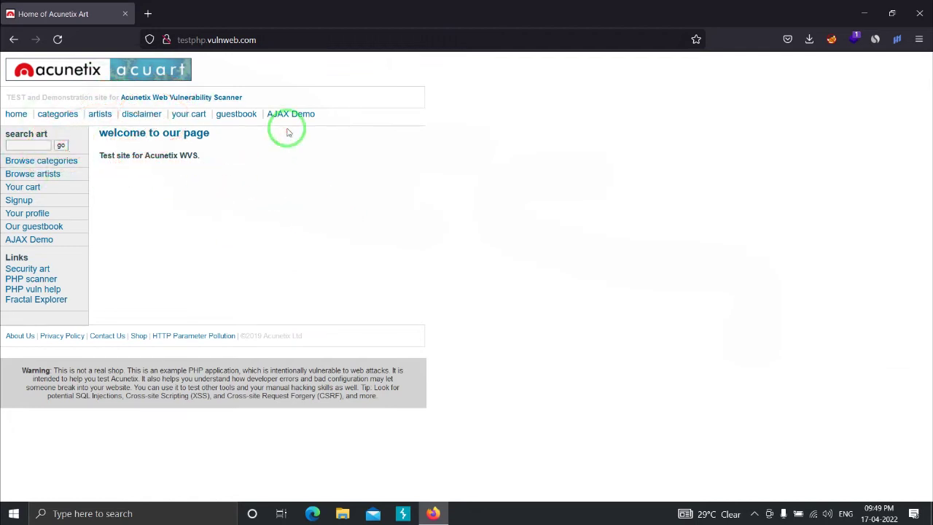
Run an art search on the site using a first name as the test term.
left_click(40, 147)
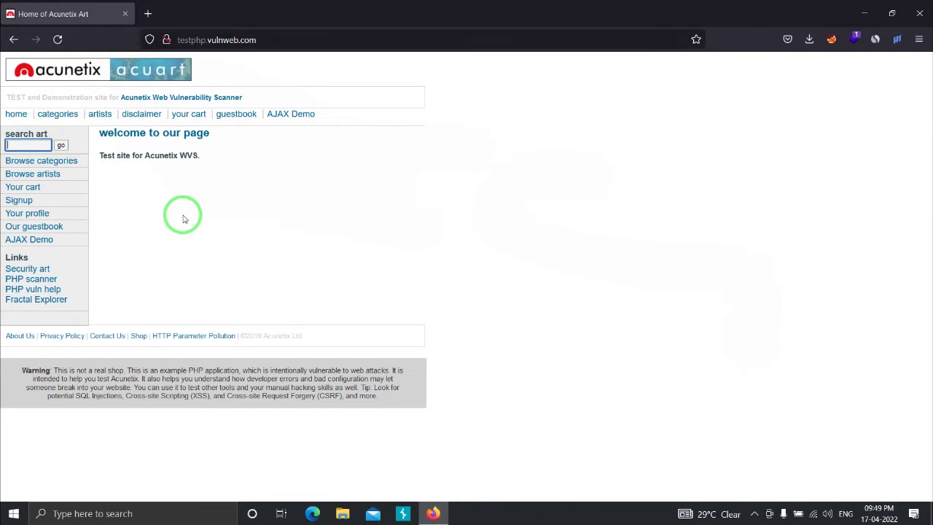
type("faiyaz")
key("Return")
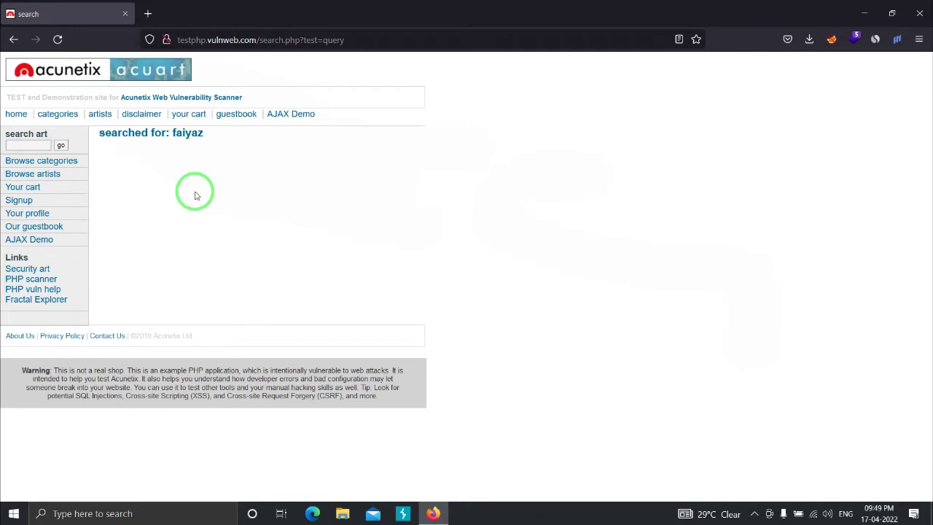
Try to find the searched name in the results page's source, reload that source, and close it.
right_click(277, 181)
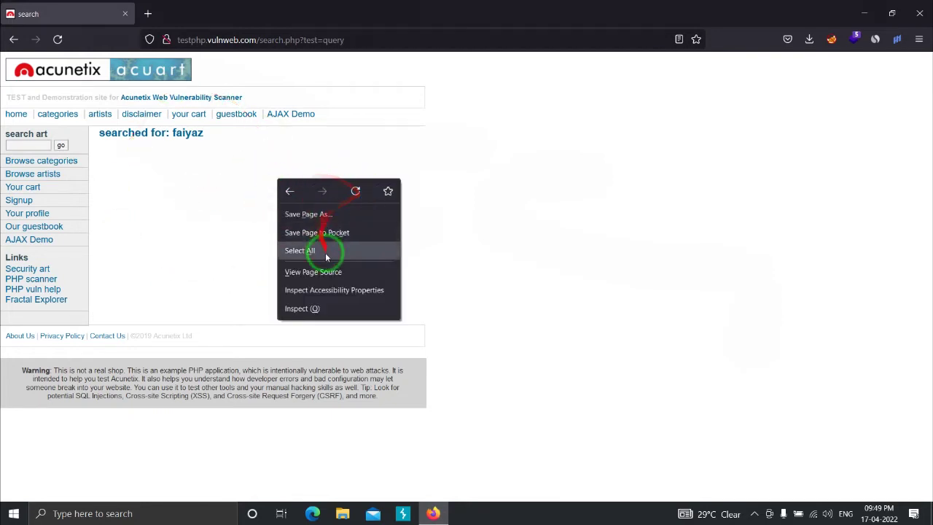
left_click(312, 271)
left_click(93, 16)
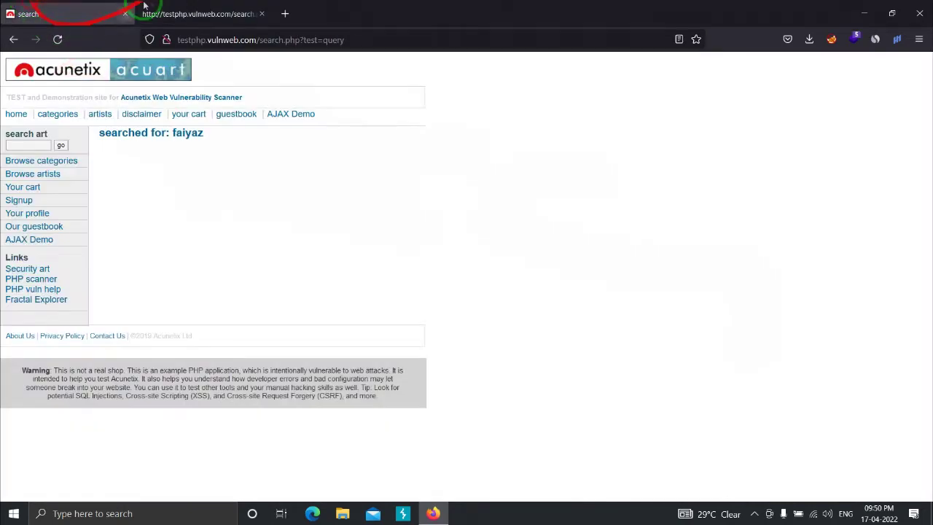
left_click(146, 13)
left_click(186, 40)
key("Return")
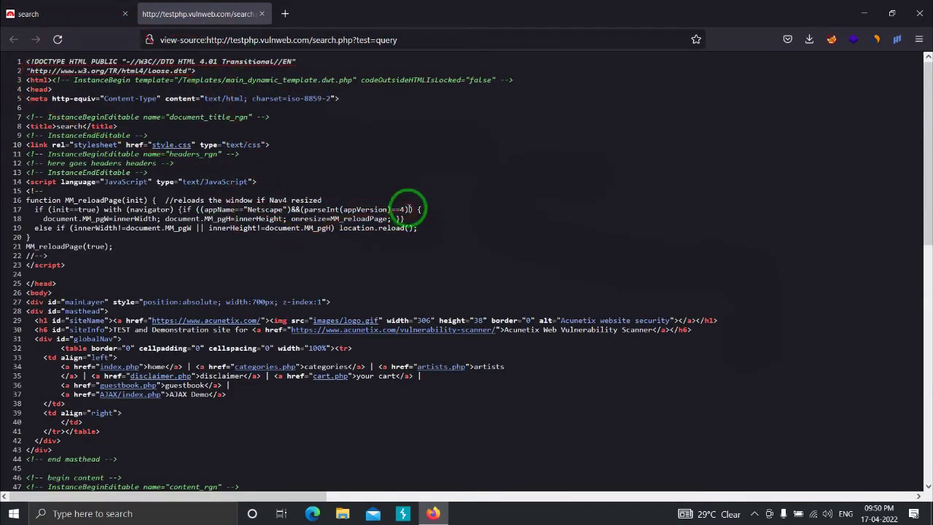
key("ctrl+f")
type("faiyaz")
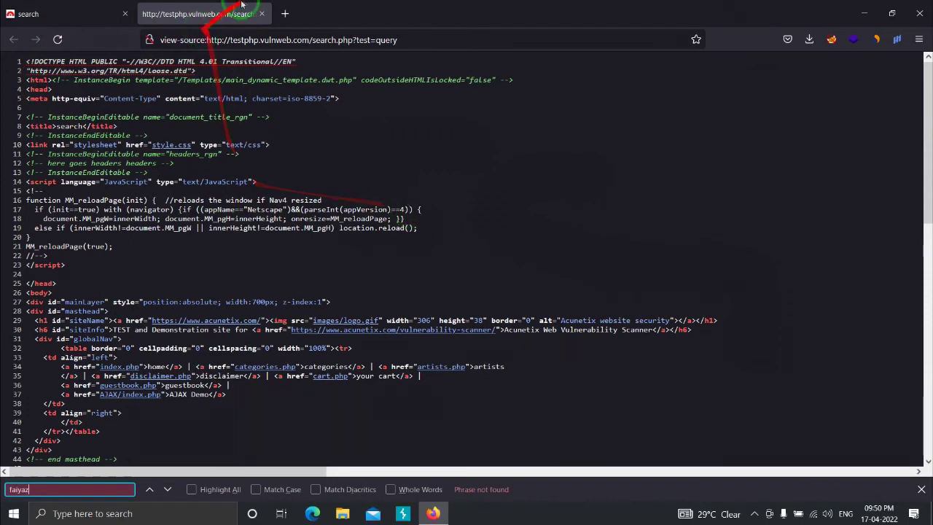
left_click(262, 13)
Open the results page's source, locate the searched name in it, and compare it with the rendered page.
right_click(354, 212)
left_click(385, 311)
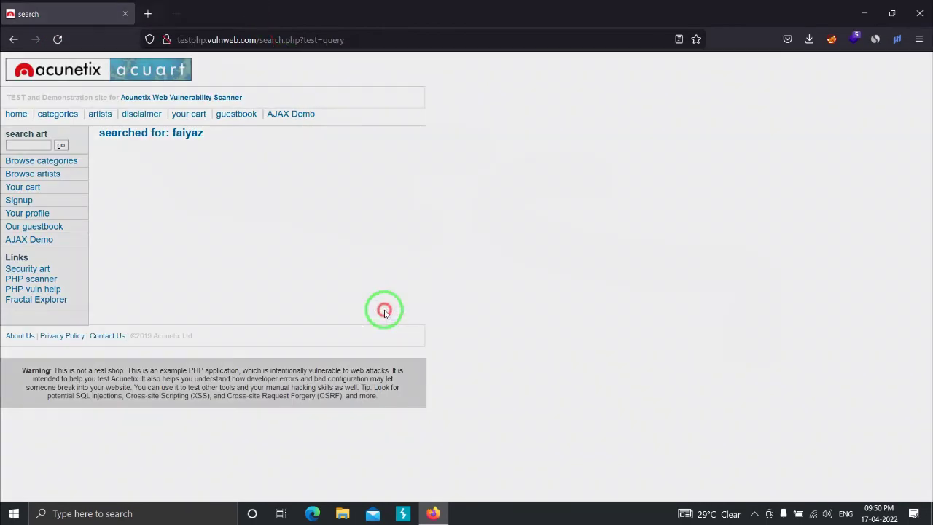
key("ctrl+f")
type("f")
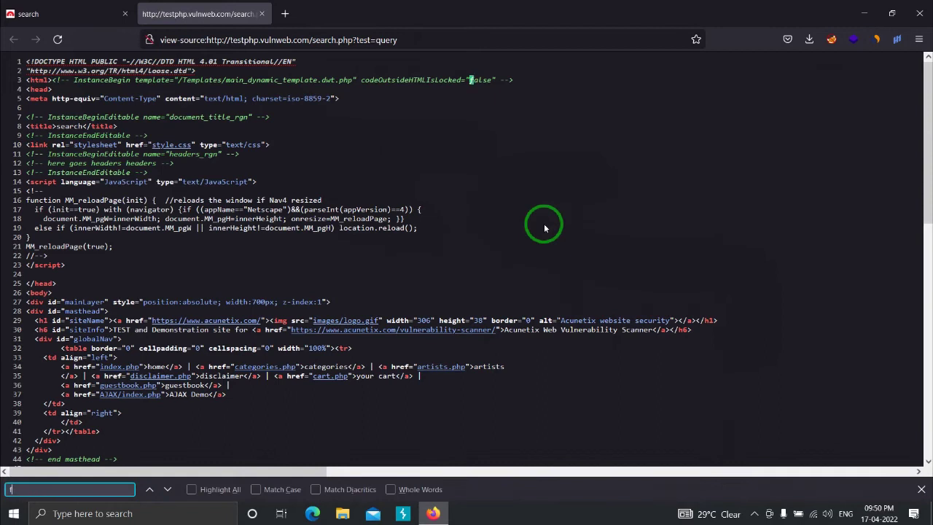
type("aiyaz")
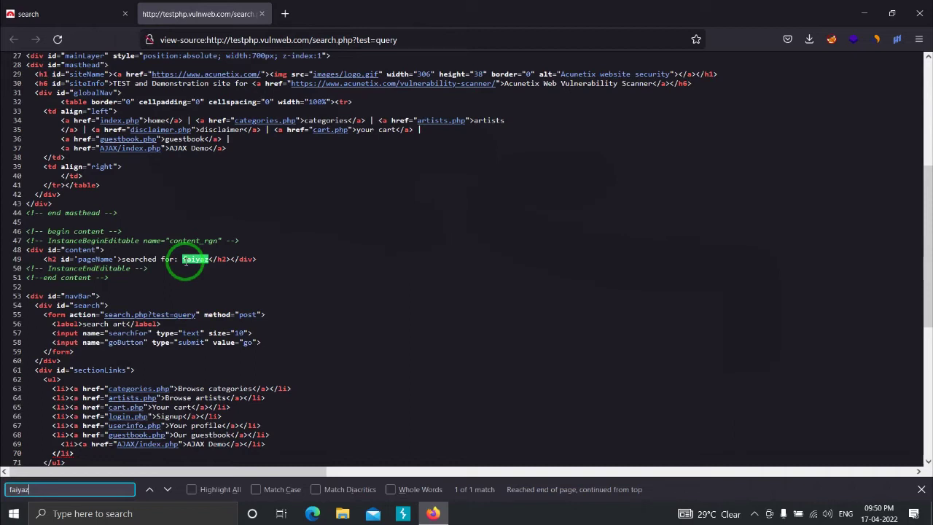
left_click(38, 6)
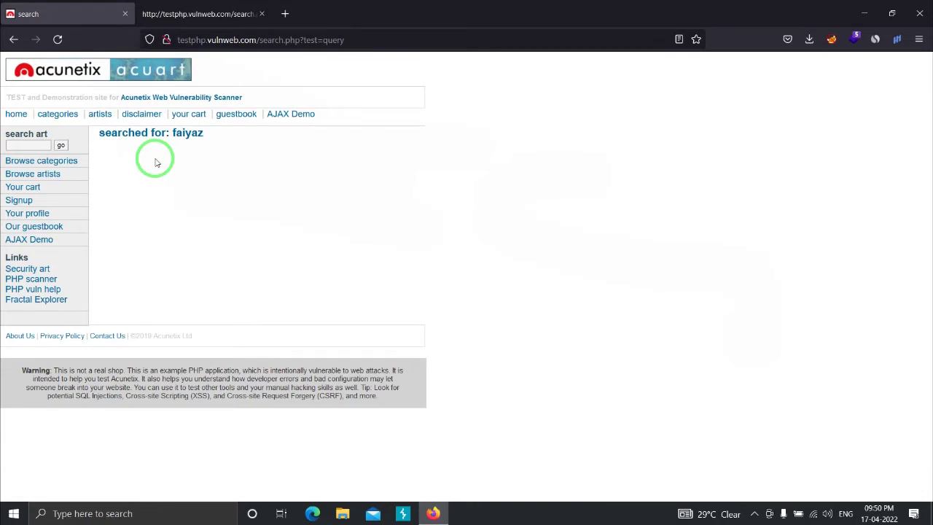
left_click(183, 14)
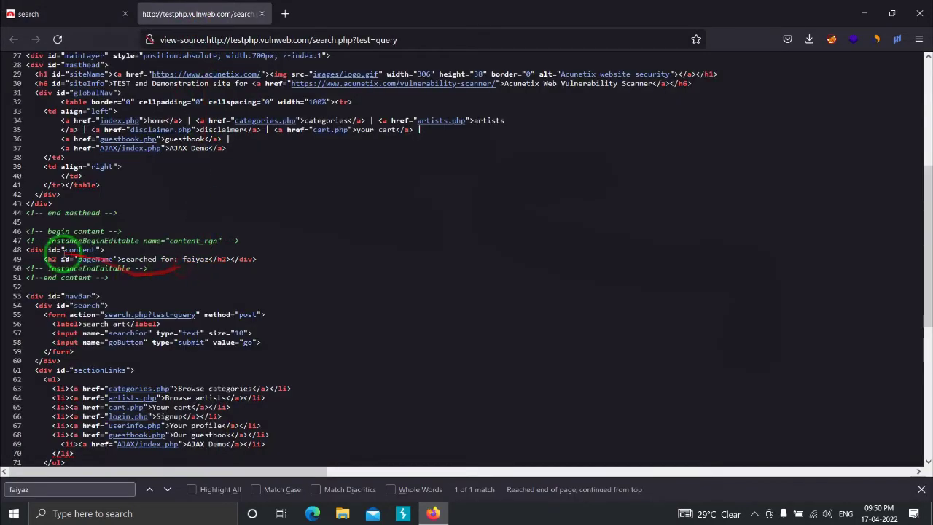
Run the art search again with the test name followed by the characters ><.
left_click(38, 4)
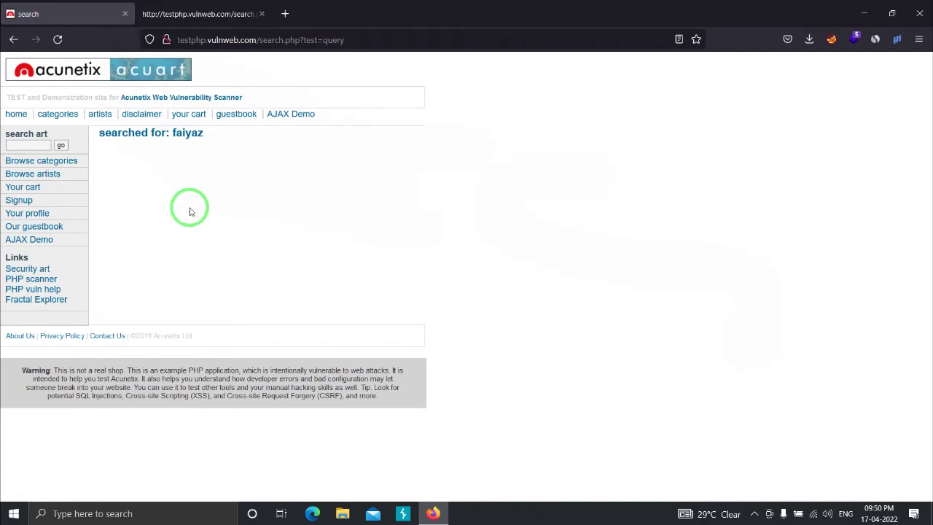
left_click(22, 146)
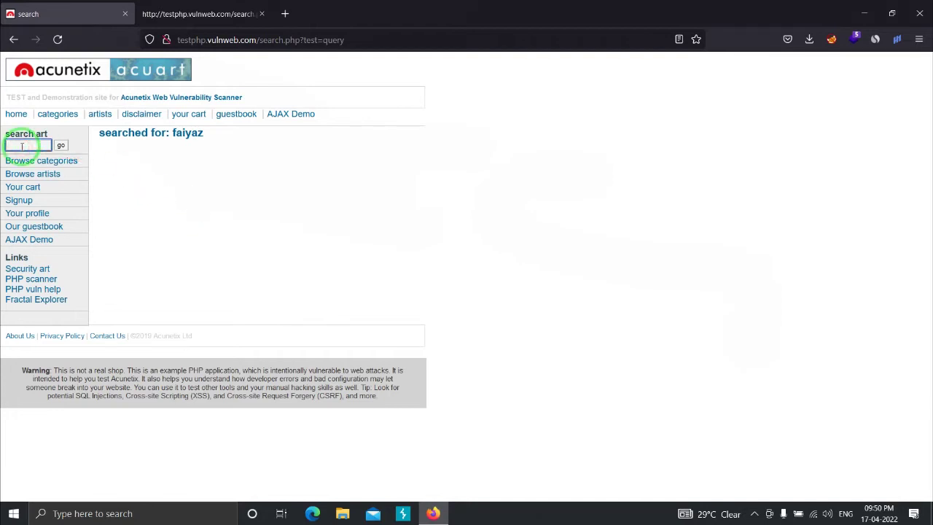
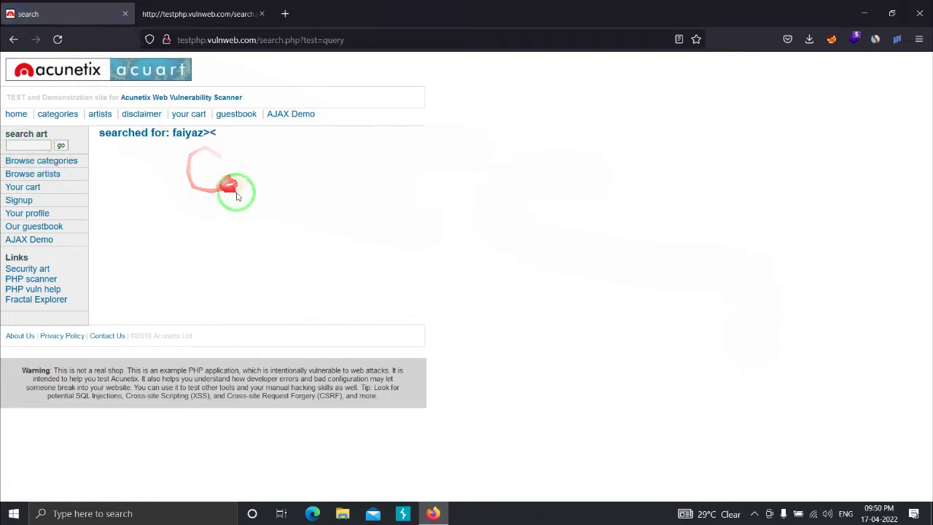
left_click_drag(192, 133, 194, 167)
right_click(201, 183)
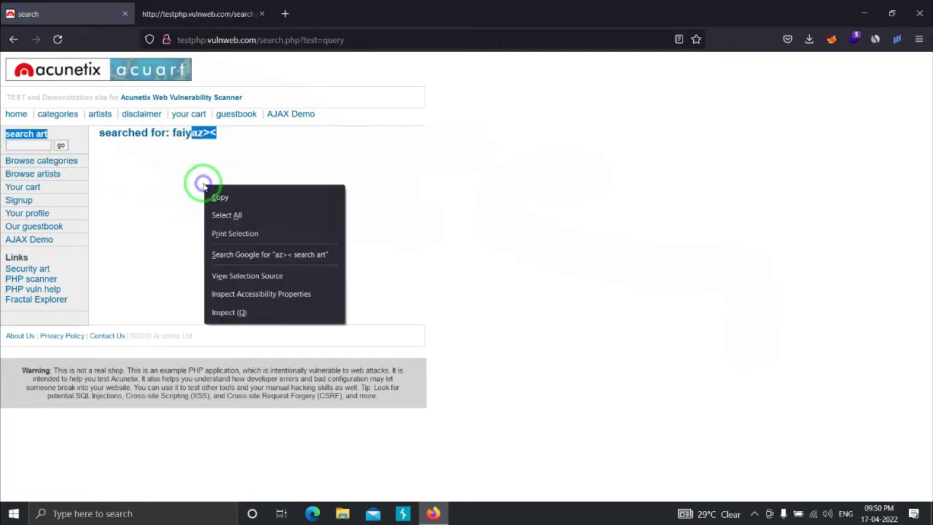
left_click(261, 275)
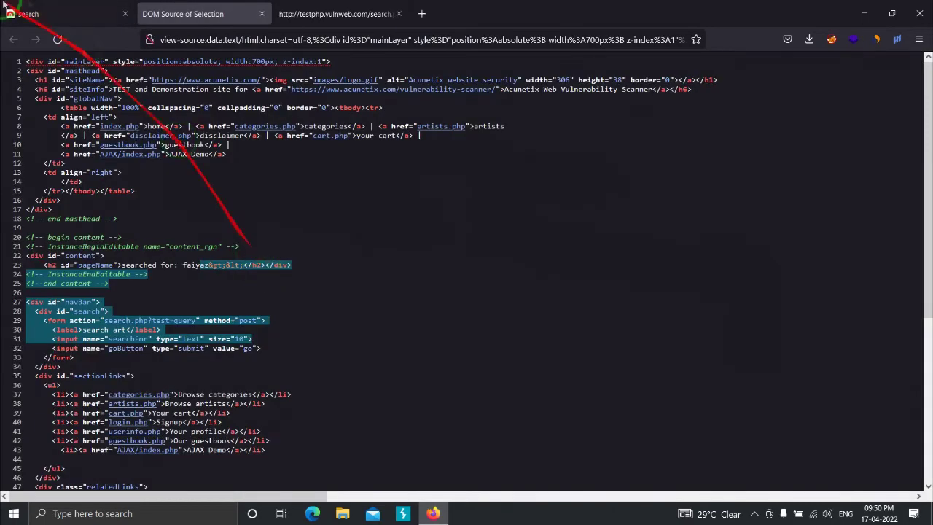
left_click(261, 13)
right_click(220, 196)
left_click(148, 171)
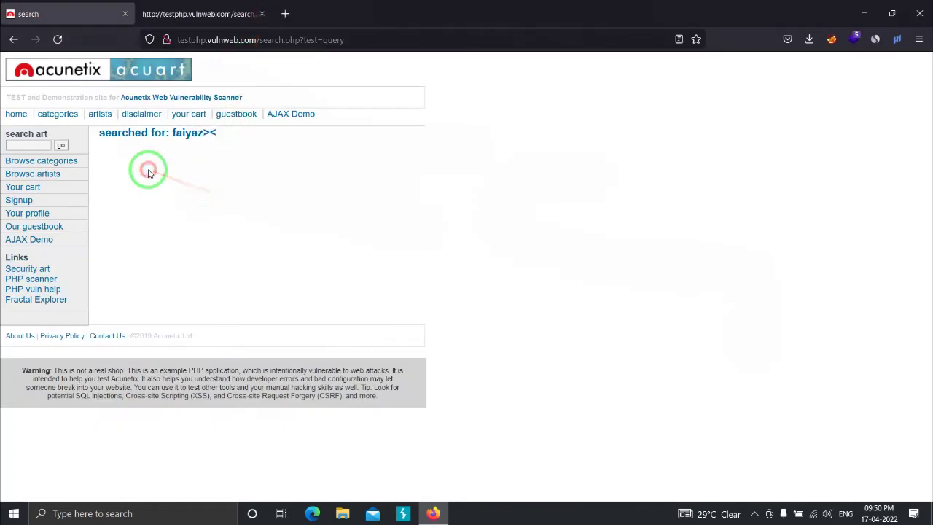
Open the new results page's source, find the test name, and examine how the angle brackets after it are reflected.
right_click(150, 172)
left_click(190, 266)
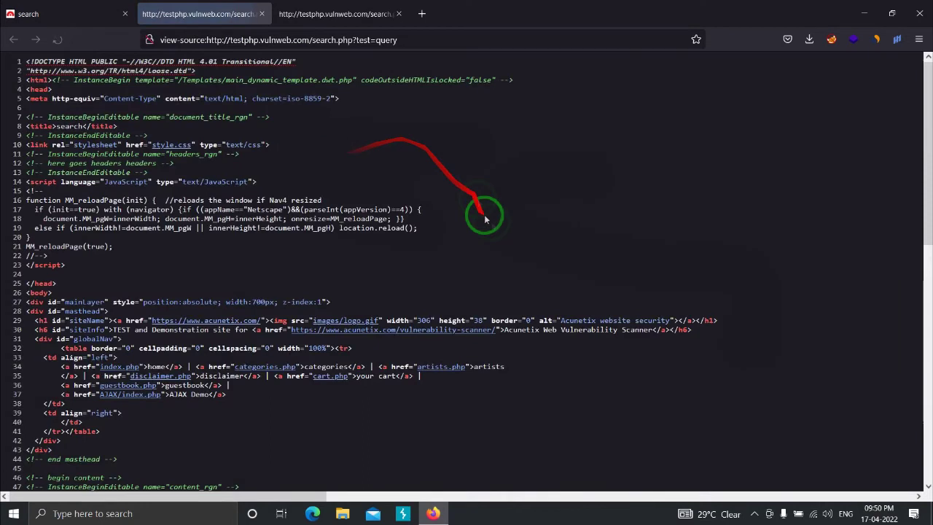
key("ctrl+f")
key("Return")
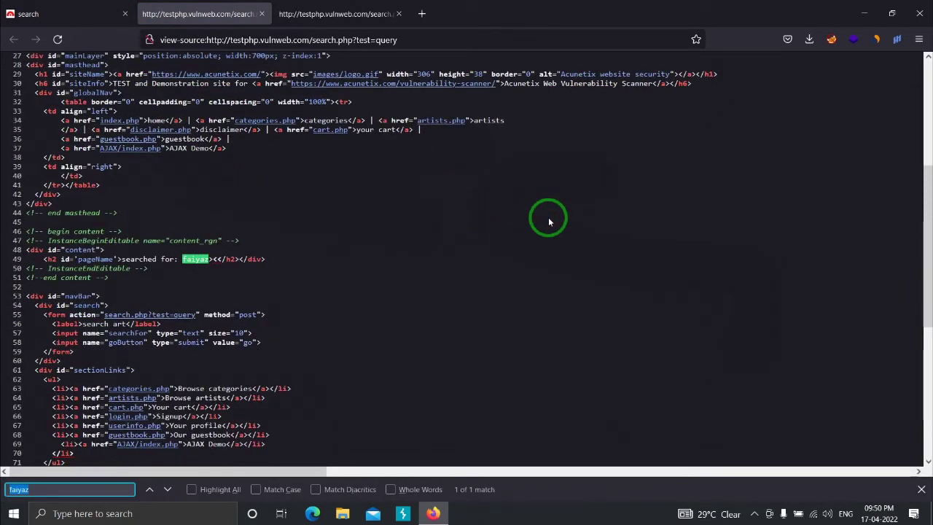
left_click(548, 221)
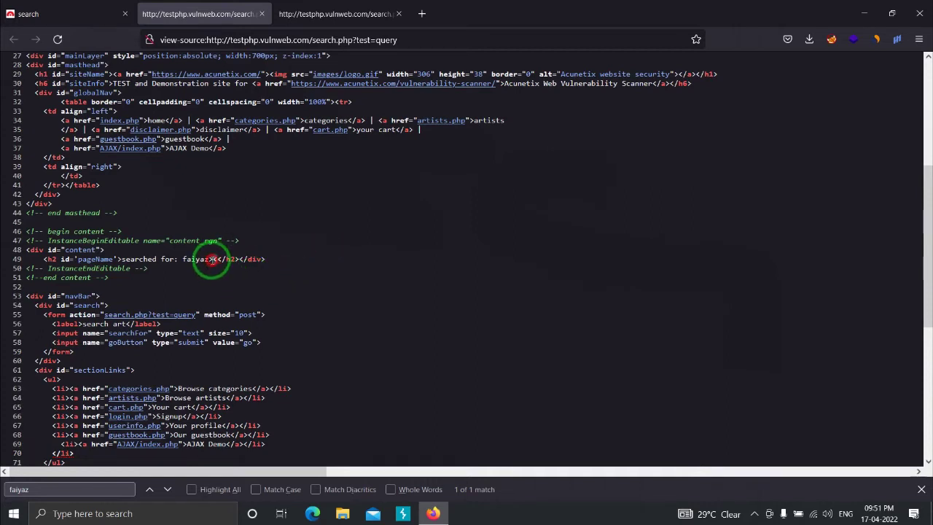
left_click_drag(212, 260, 208, 261)
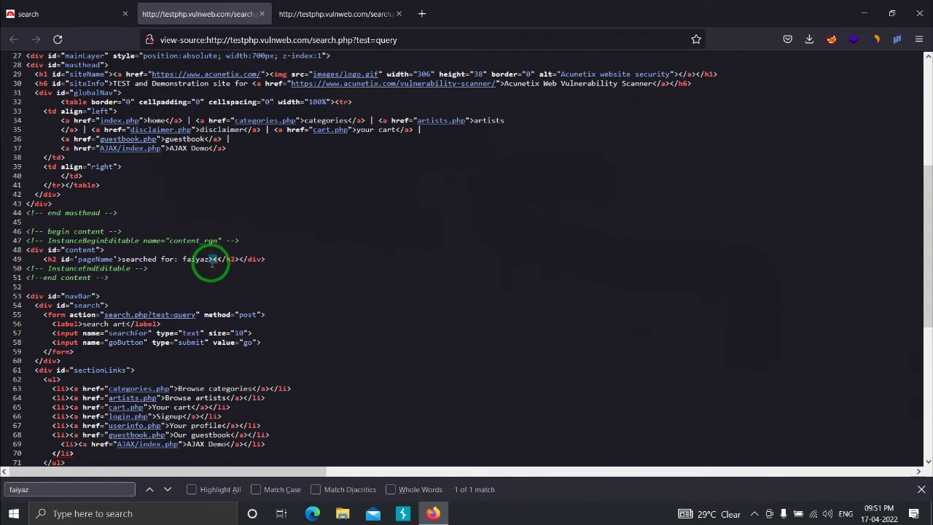
left_click(212, 266)
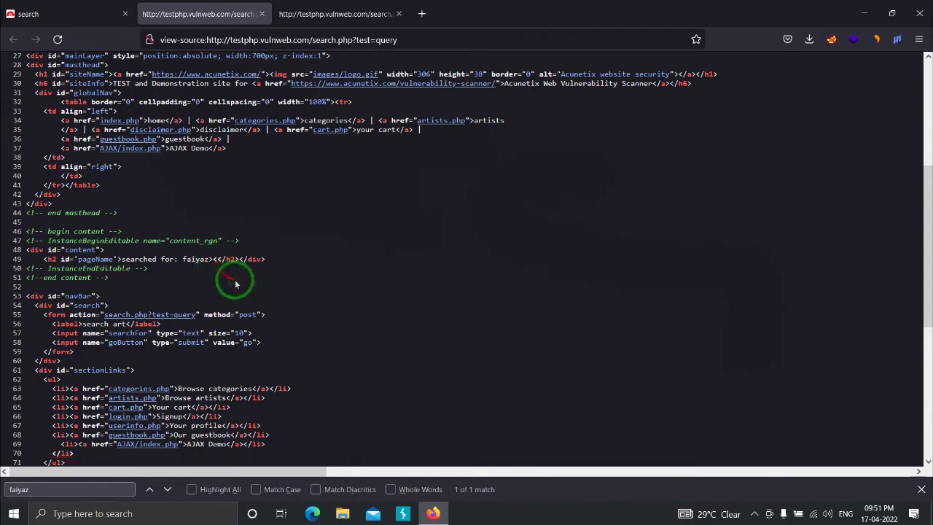
left_click(271, 282)
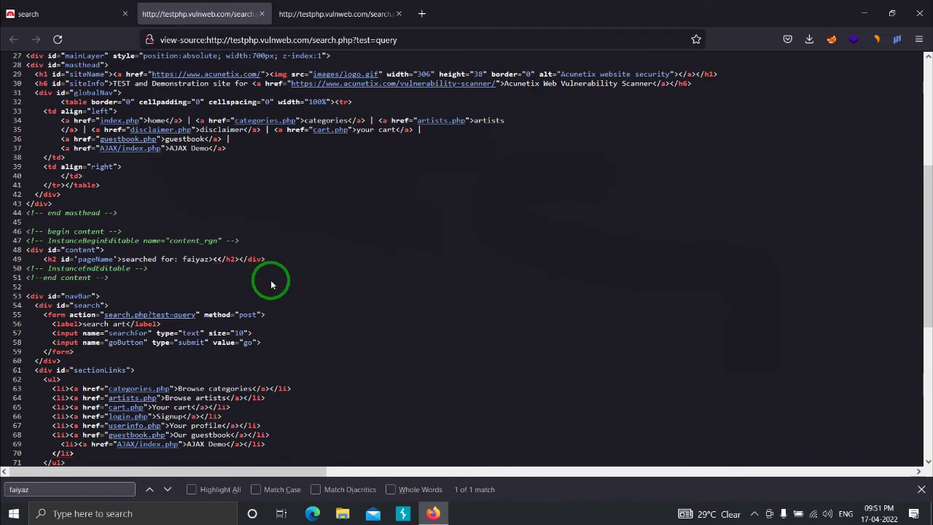
Return to the results page and run an art search for the payload <script>alert(1)</script>.
left_click_drag(294, 286, 44, 4)
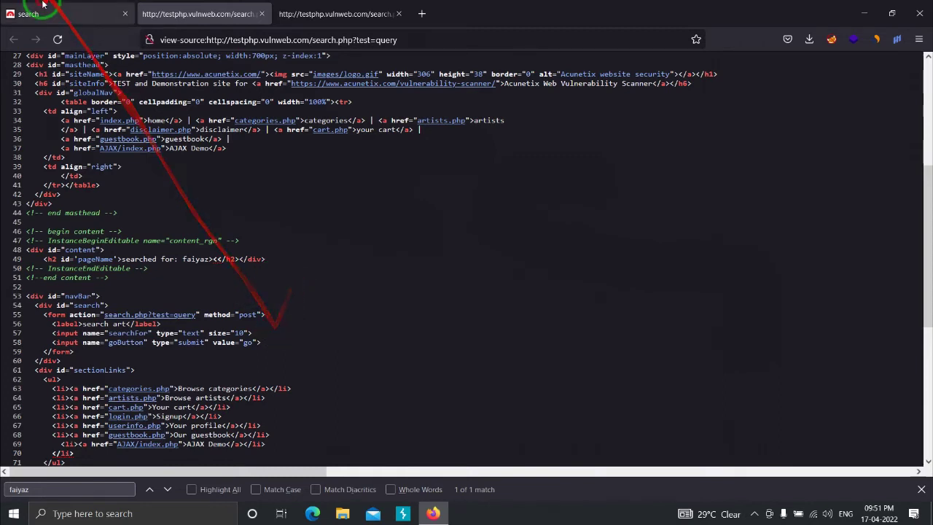
left_click(44, 3)
left_click(33, 144)
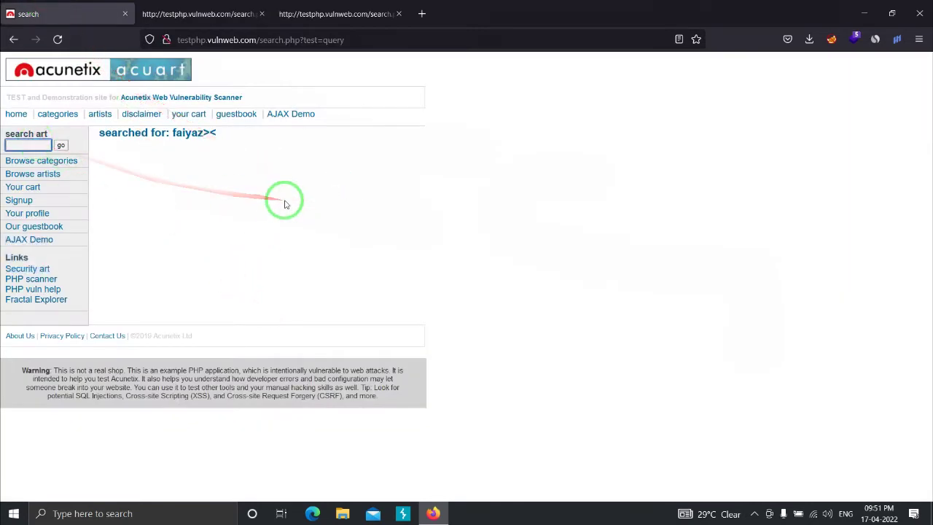
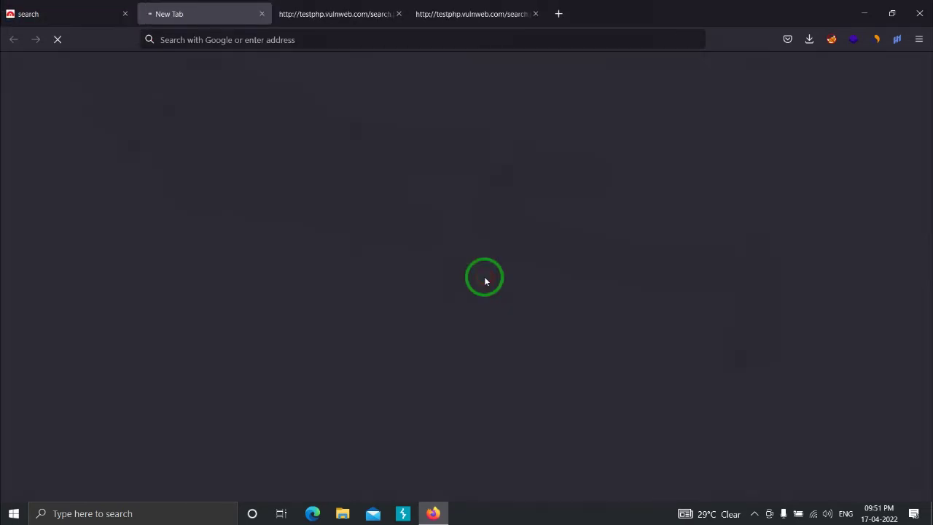
Try to find the earlier test name in the source of the script payload's results page.
key("ctrl+f")
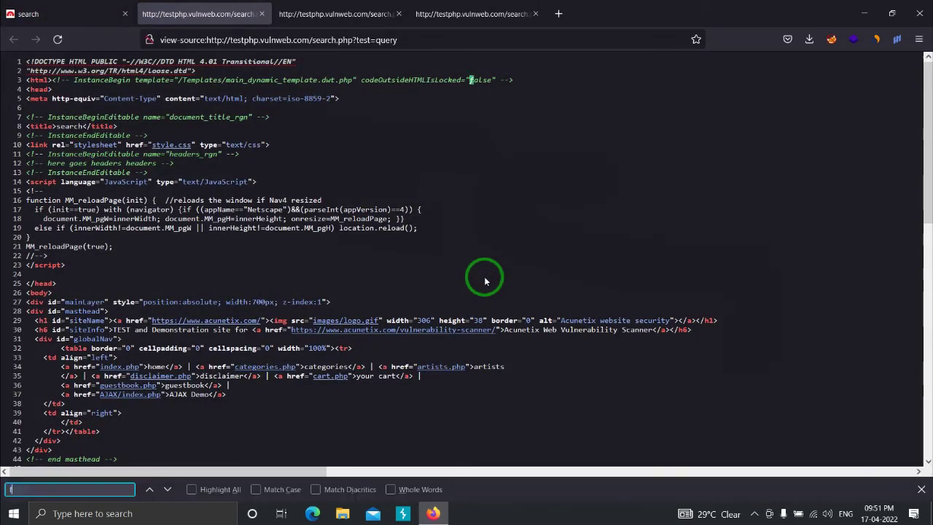
type("faiyaz")
left_click(29, 13)
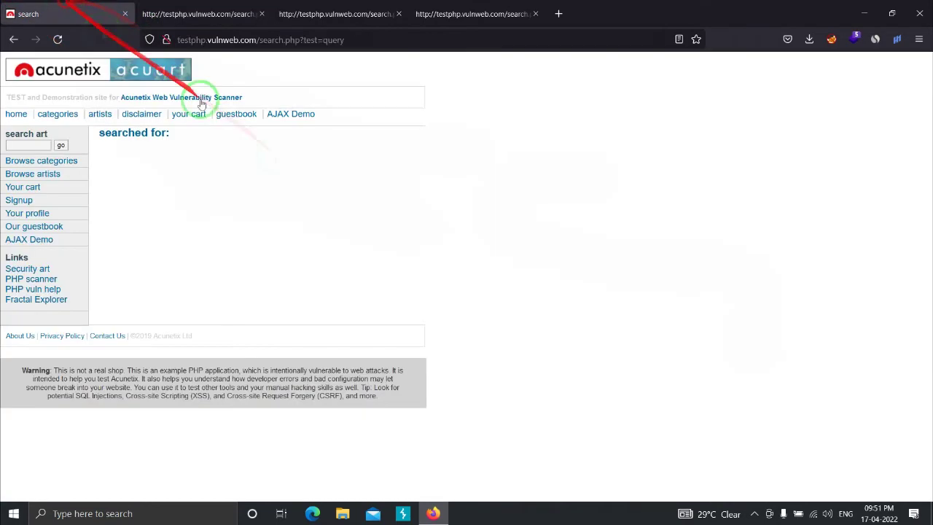
Open the page source again, find "<script>aler", and select the reflected <script>alert(1)</script> payload for inspection.
right_click(340, 199)
left_click(372, 294)
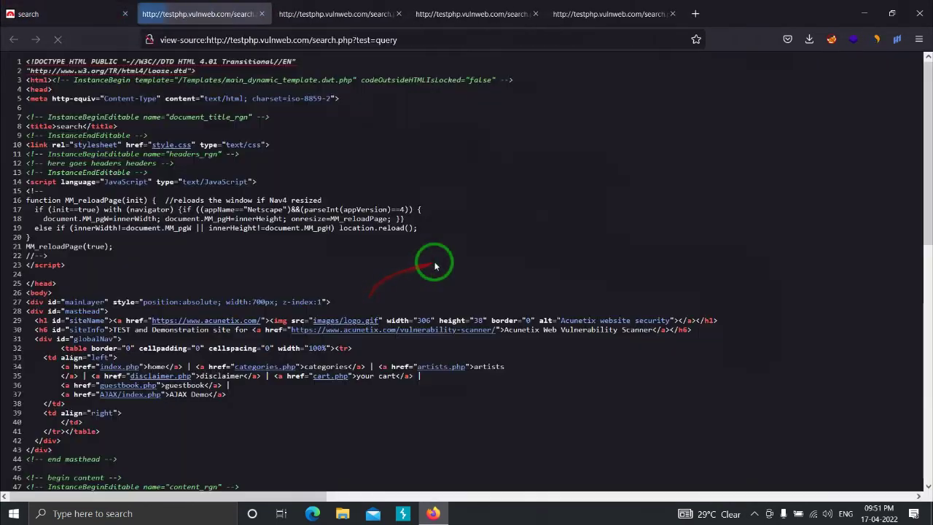
key("ctrl+f")
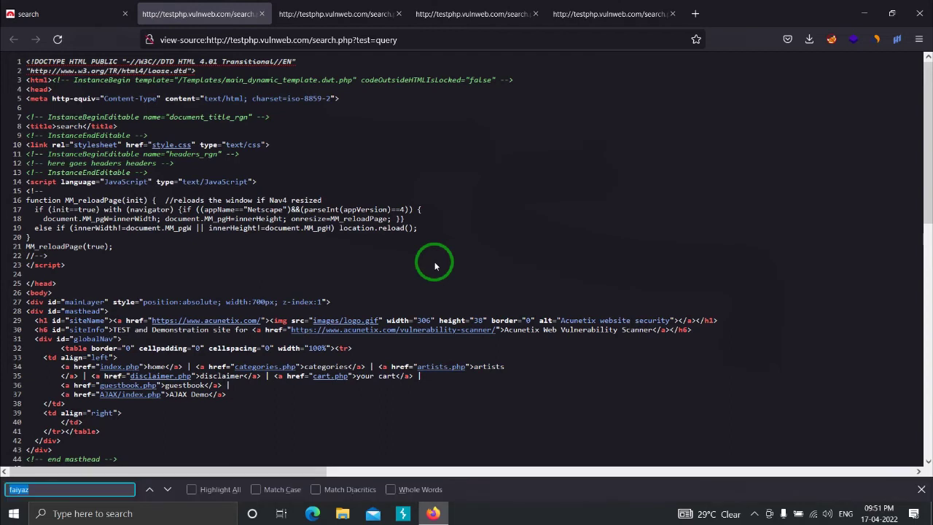
type("<script>aler")
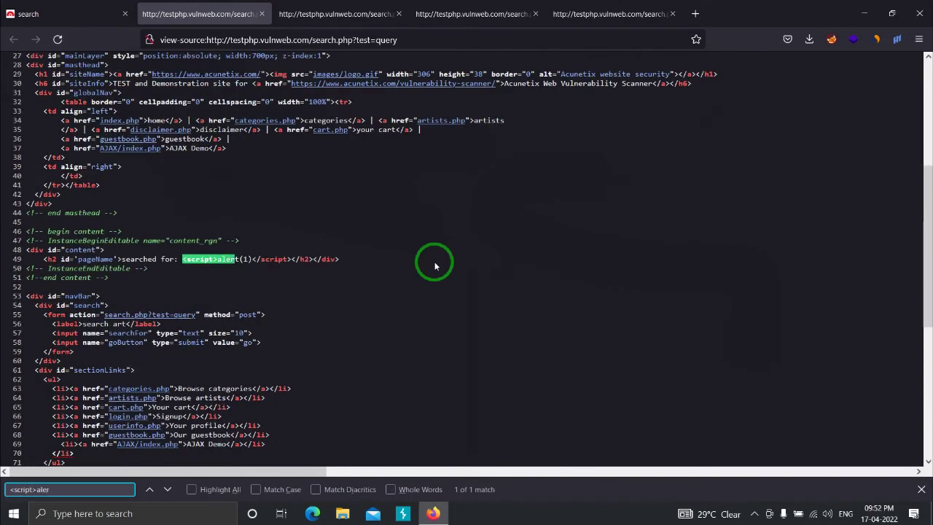
left_click_drag(291, 259, 185, 264)
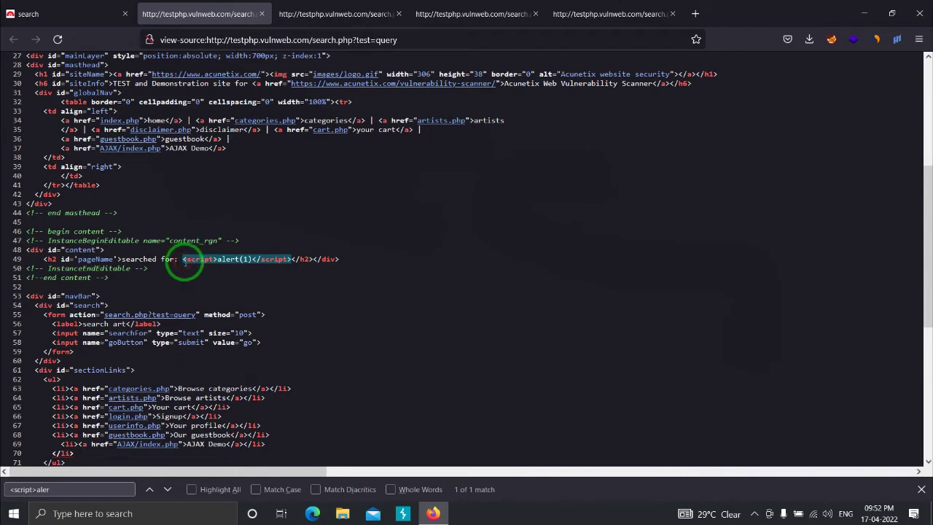
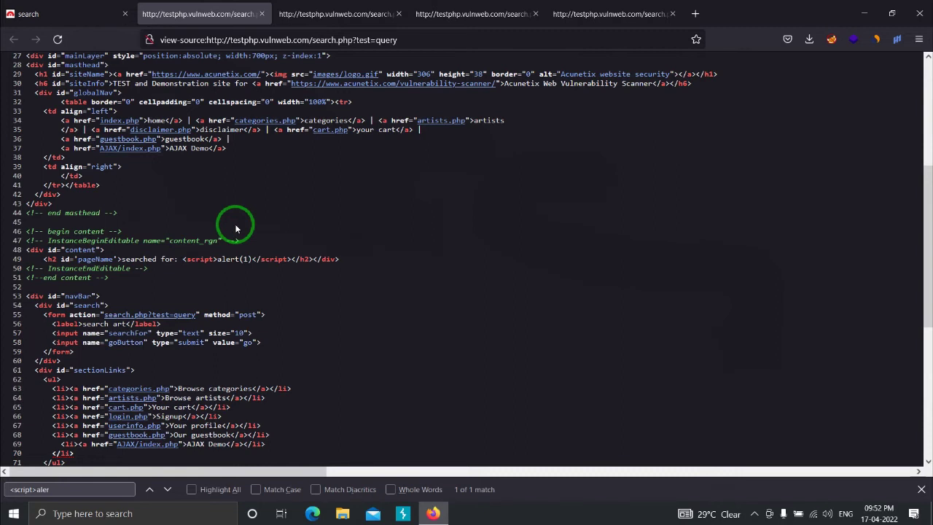
Return to the site, open the guestbook page, and post the test name as a message.
left_click(94, 13)
left_click(29, 145)
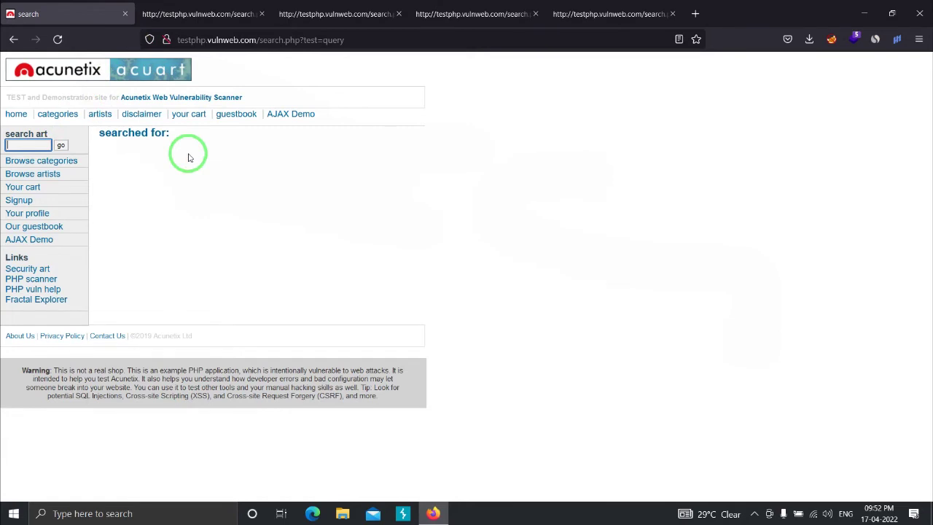
left_click(231, 118)
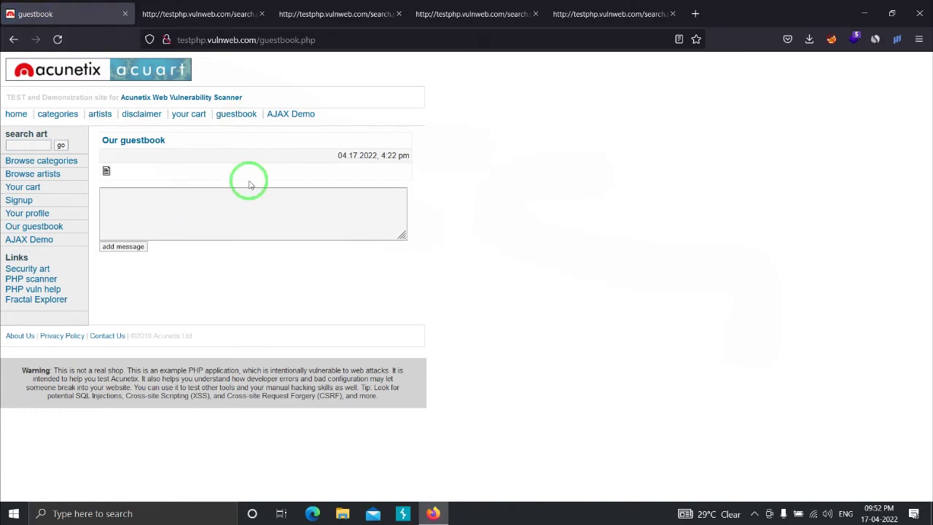
left_click(234, 210)
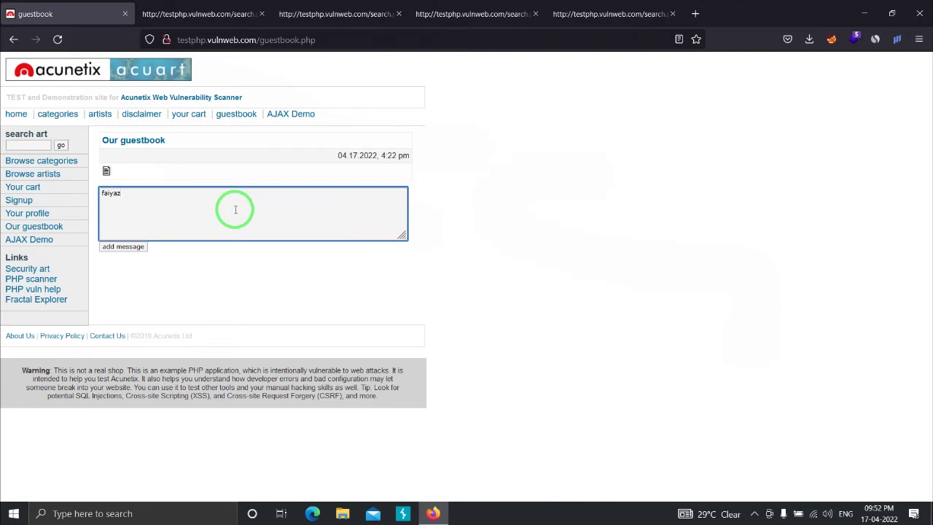
left_click(121, 246)
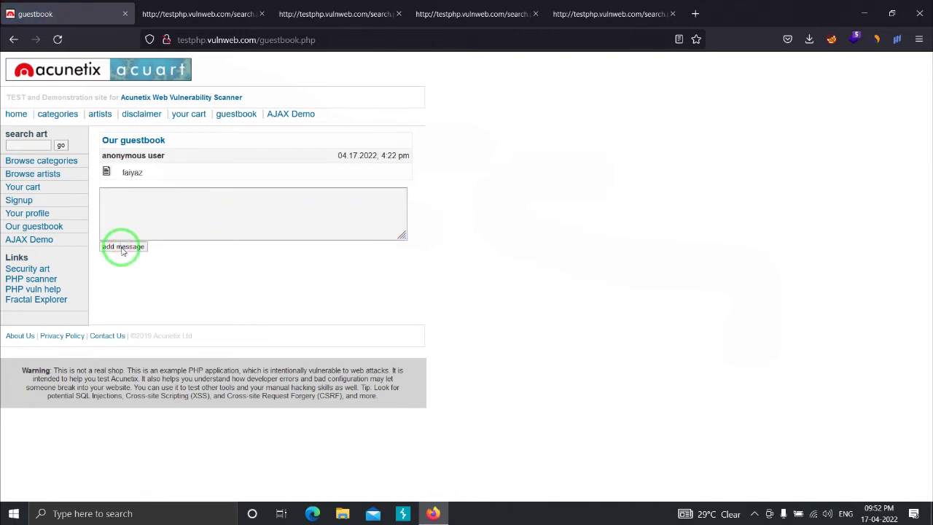
Open the guestbook page source, find the test name, and examine the markup around the reflected message.
double_click(128, 172)
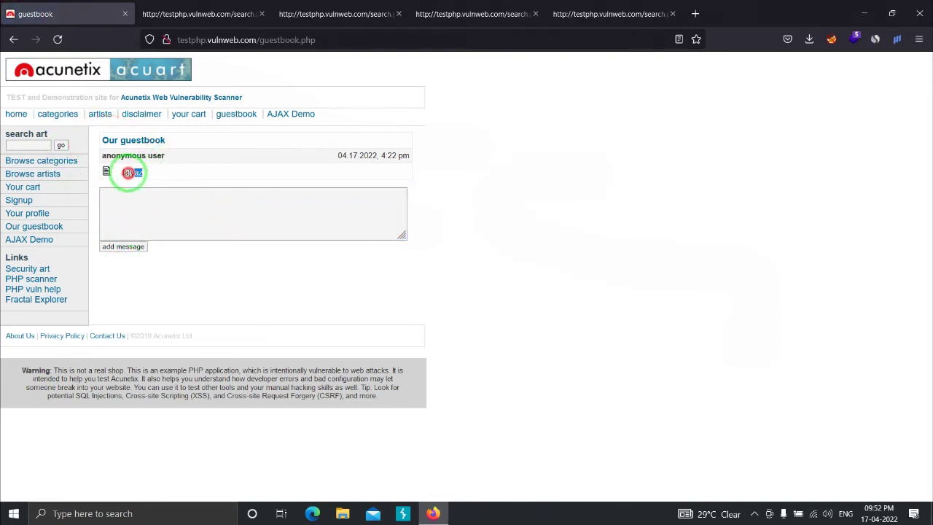
right_click(519, 224)
left_click(576, 317)
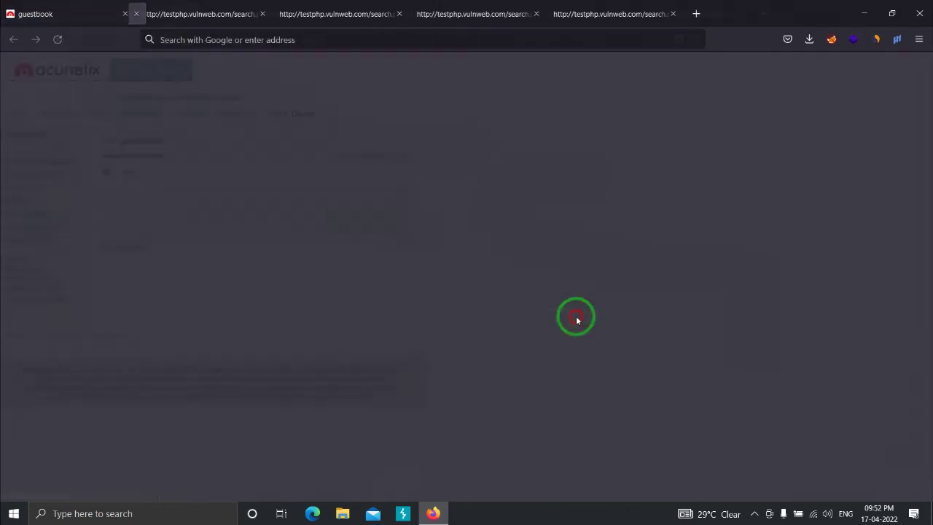
key("ctrl+f")
type("faiyaz")
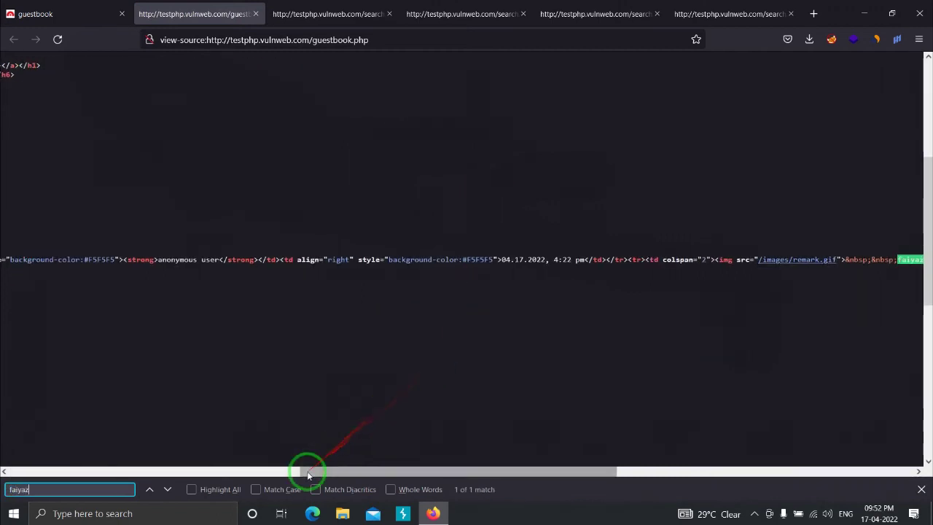
left_click_drag(309, 475, 426, 475)
left_click(643, 255)
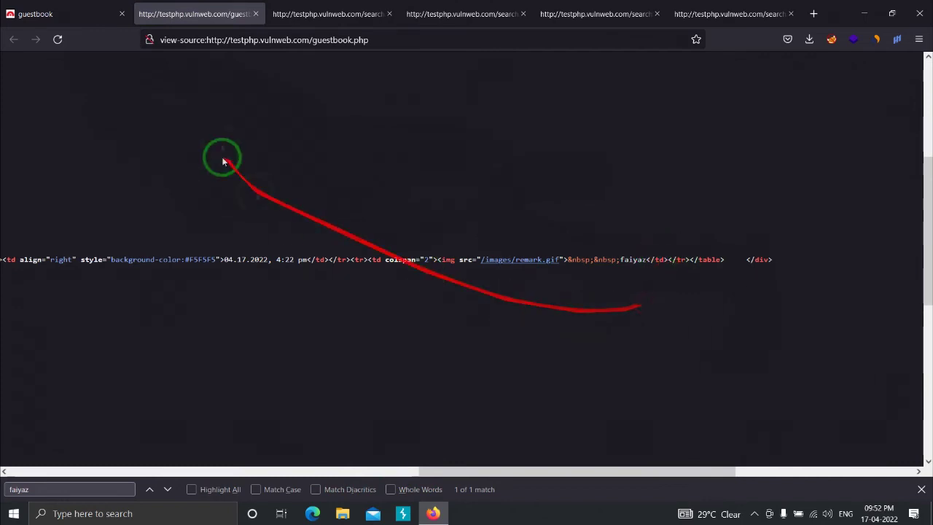
Post the test name followed by >< in the guestbook and check the selection source of the reflected message.
left_click(33, 14)
left_click(203, 203)
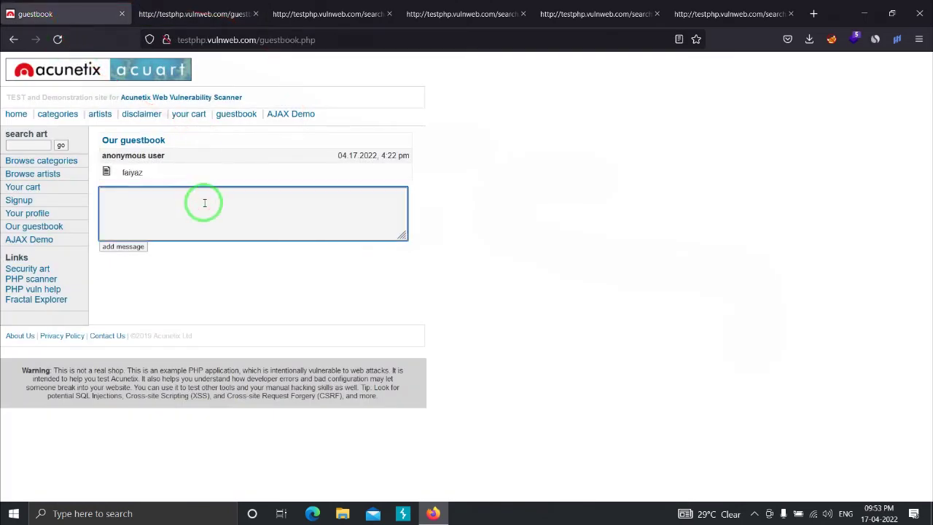
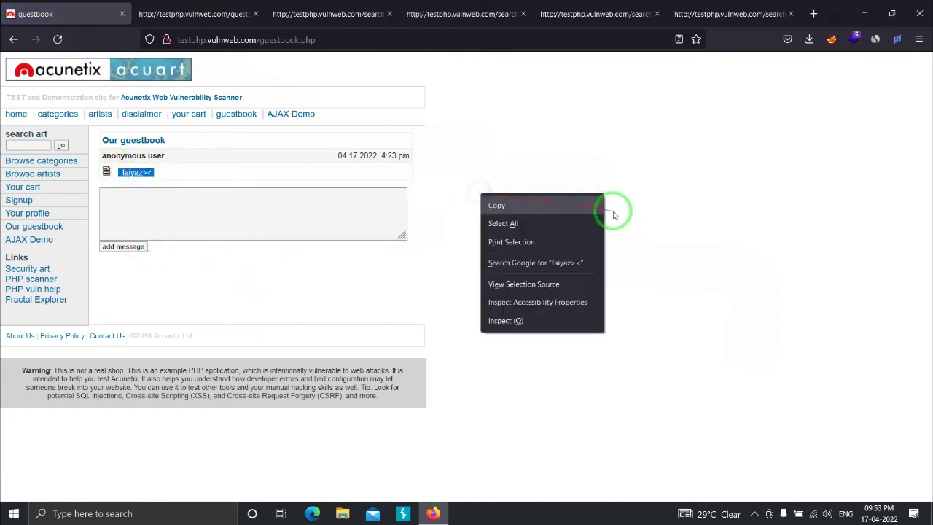
left_click(523, 284)
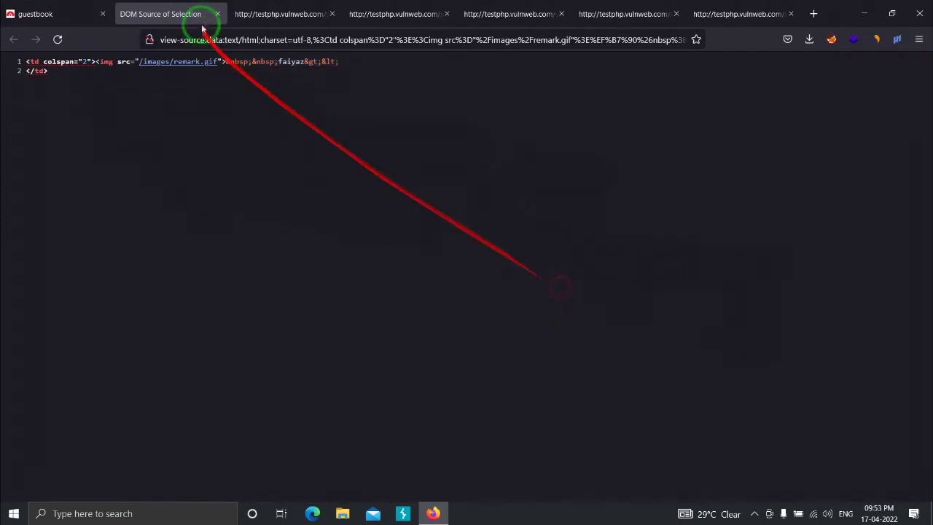
left_click(218, 14)
Open the guestbook's full page source, find the test name followed by ><, and examine how the angle brackets are reflected.
right_click(473, 187)
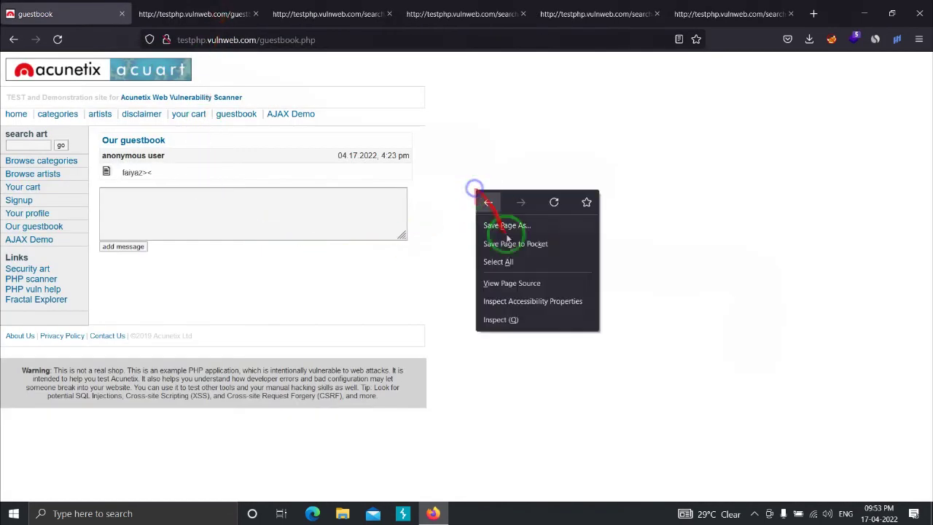
left_click(510, 282)
key("ctrl+f")
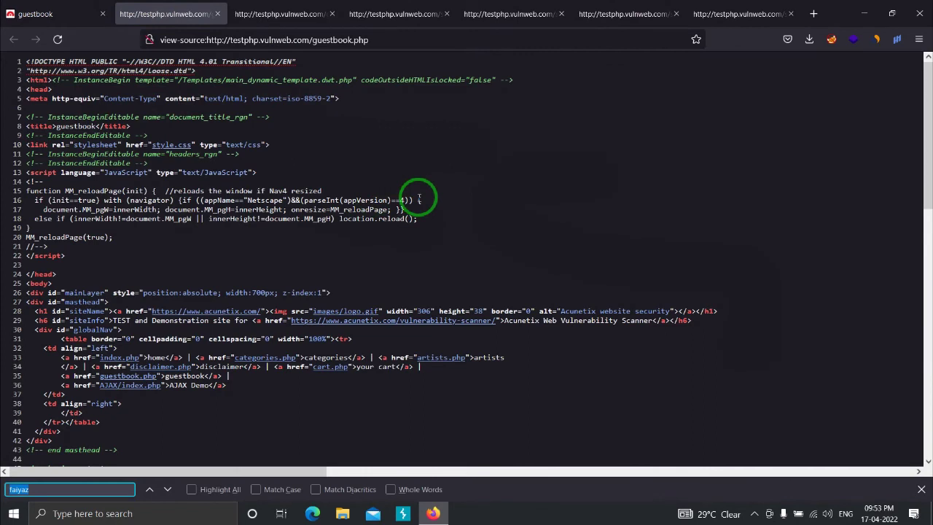
type("faiyaz><")
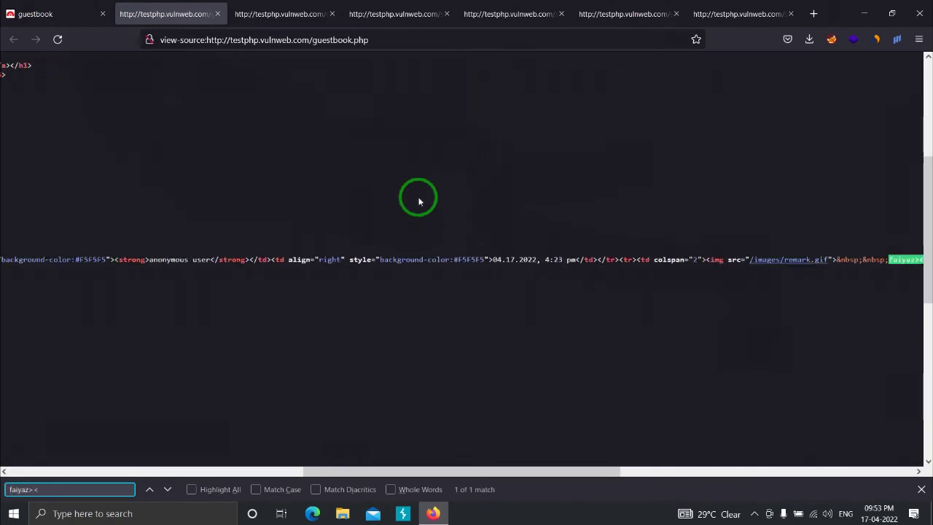
left_click(555, 467)
left_click_drag(556, 467, 606, 466)
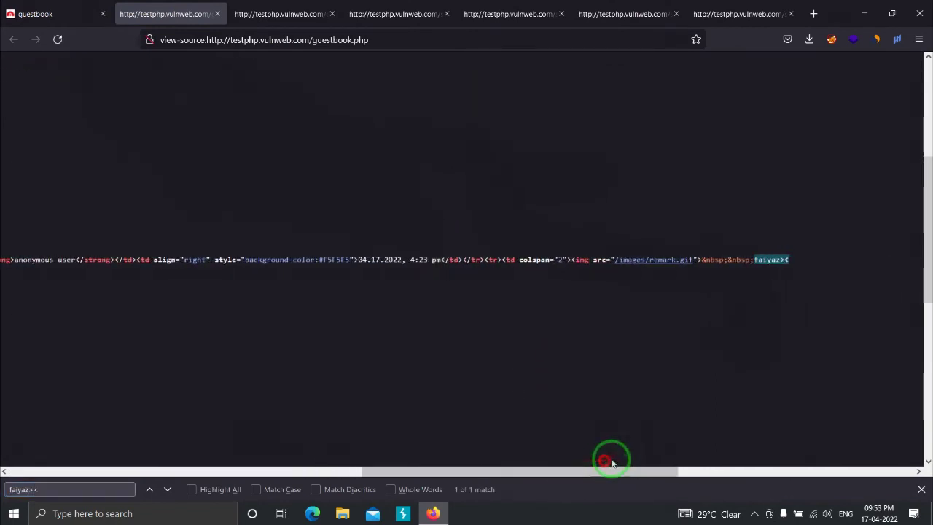
left_click(774, 259)
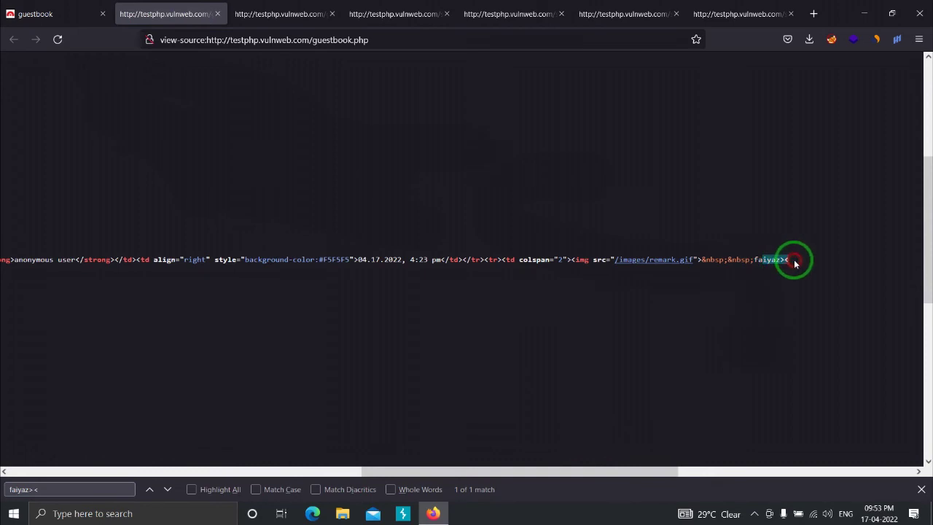
Post a script payload that alerts 1 as a guestbook message and dismiss the alert.
left_click(73, 11)
left_click(172, 209)
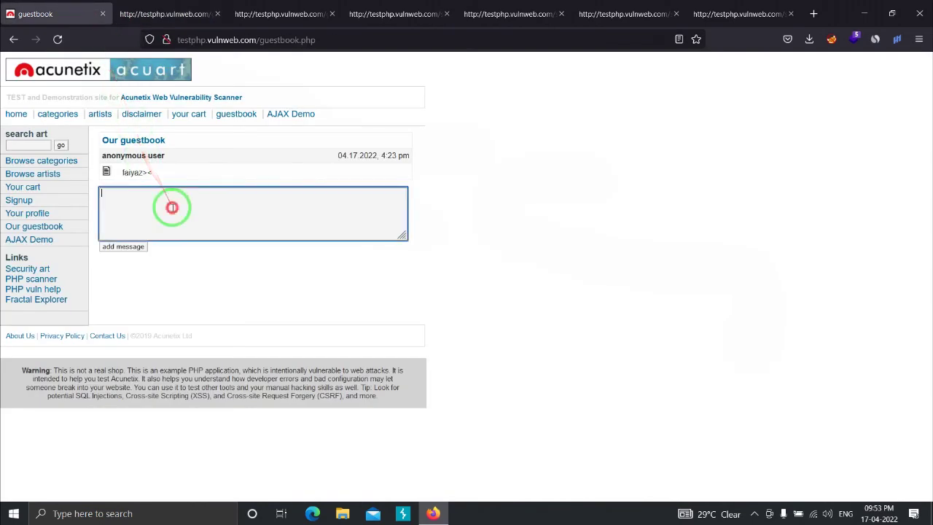
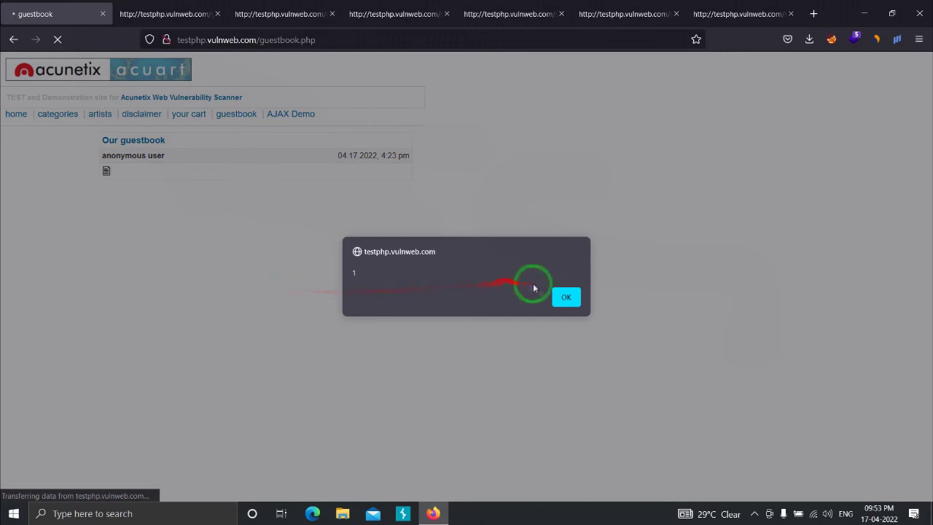
left_click(567, 298)
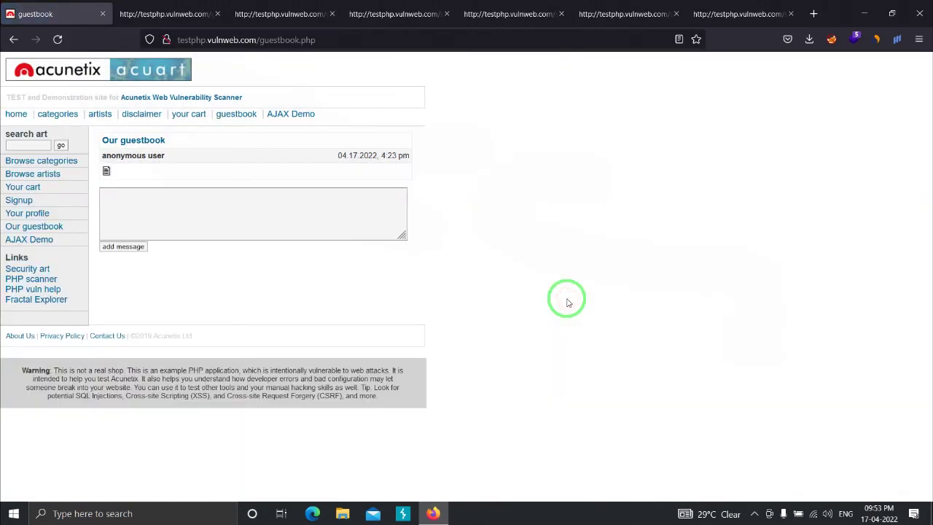